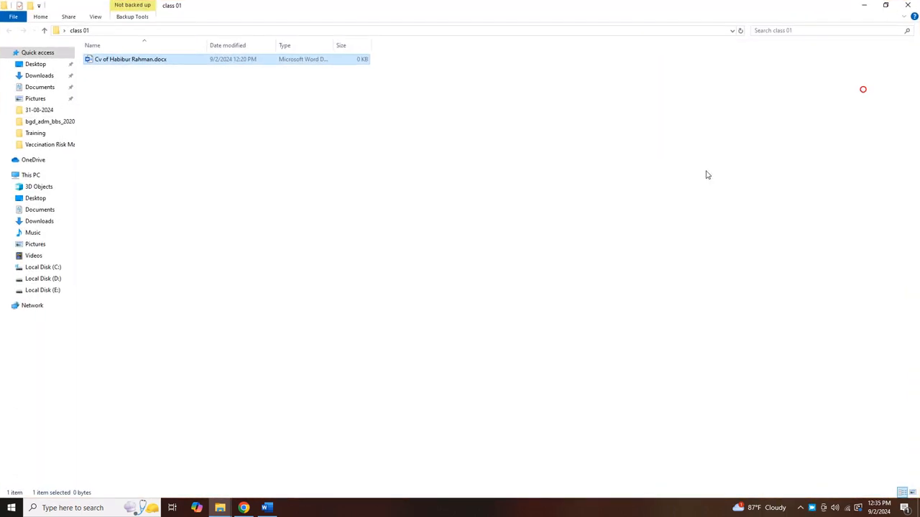
# Step: Open the existing CV document from the class 01 folder and delete all of its content
pyautogui.doubleClick(122, 59)
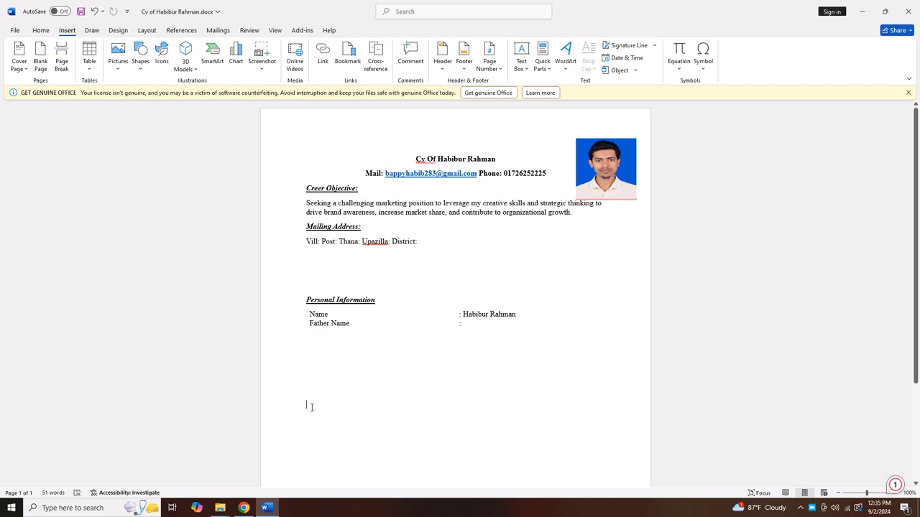
pyautogui.moveTo(312, 407); pyautogui.dragTo(302, 144)
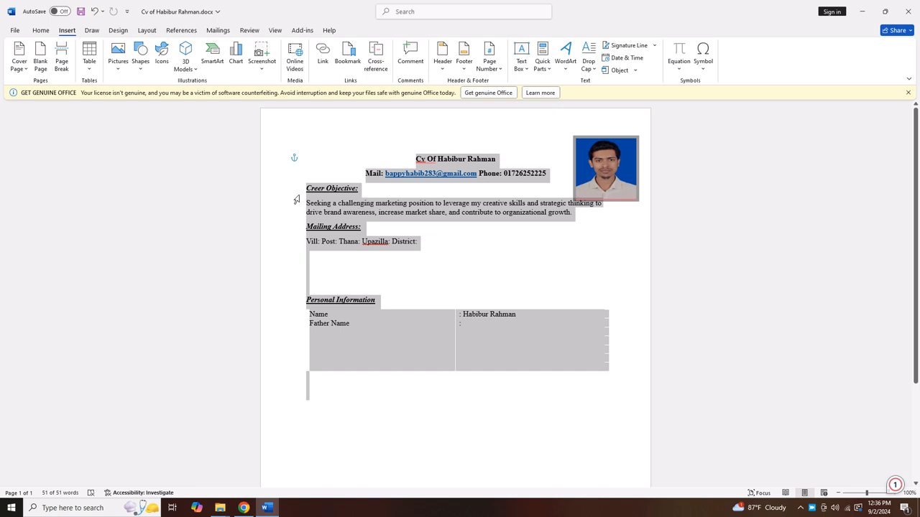
pyautogui.press('Delete')
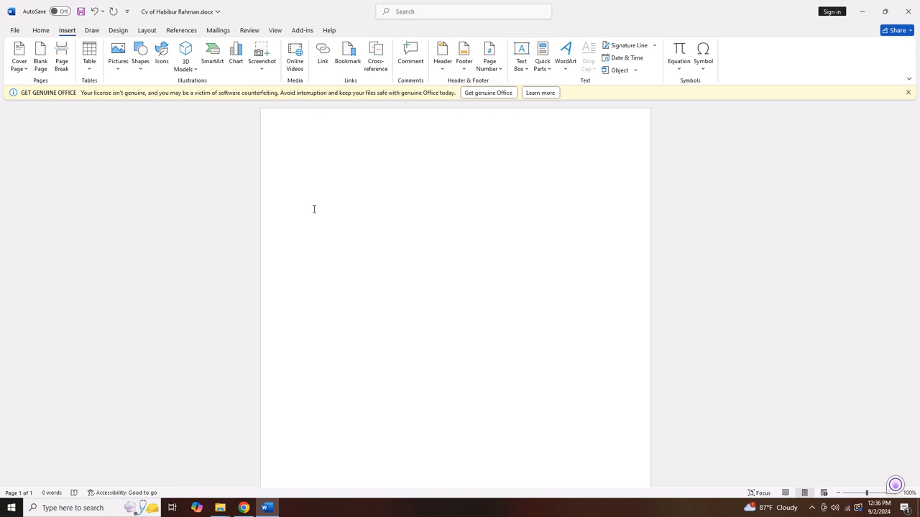
# Step: Insert a Blank built-in header and enter "Here is your Document Name" in its placeholder
pyautogui.click(444, 68)
pyautogui.click(444, 69)
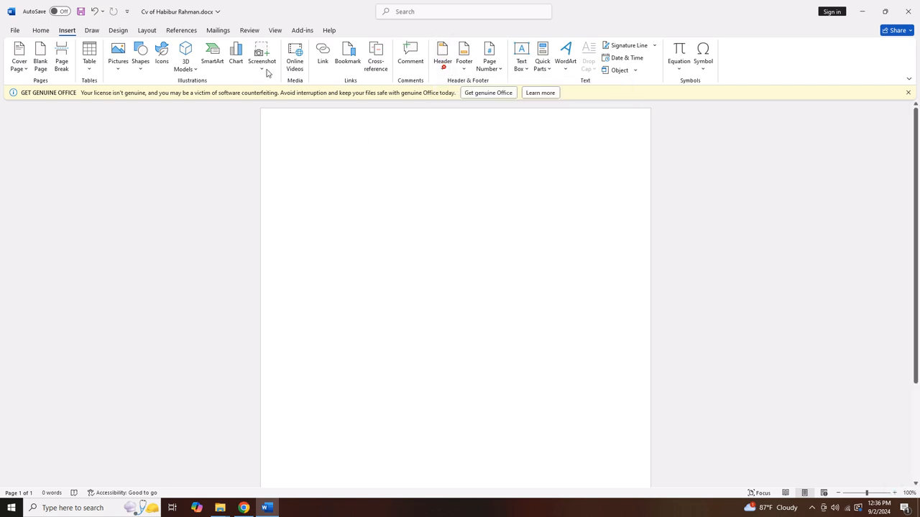
pyautogui.click(40, 31)
pyautogui.click(71, 35)
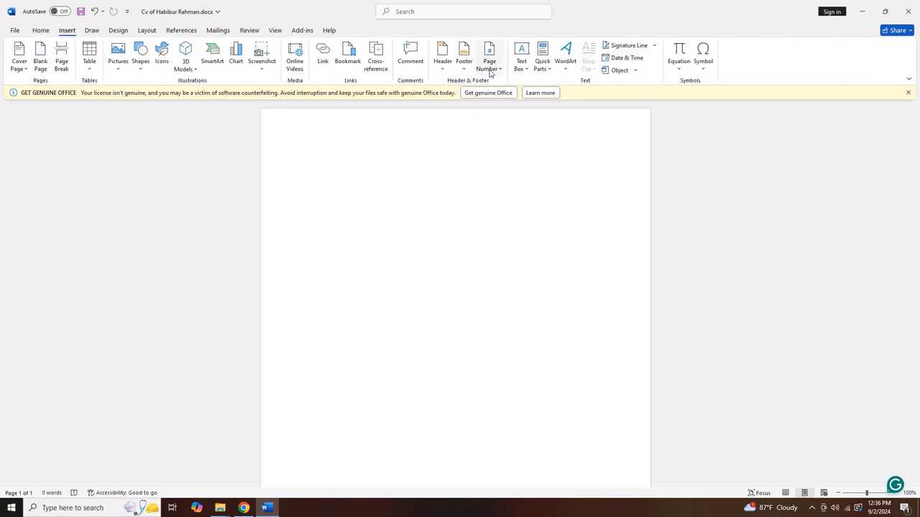
pyautogui.click(443, 71)
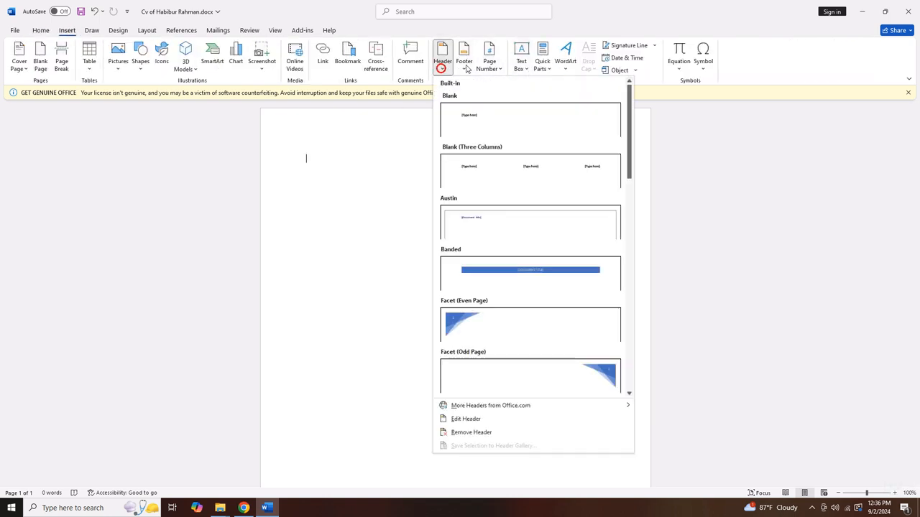
pyautogui.click(465, 69)
pyautogui.click(442, 69)
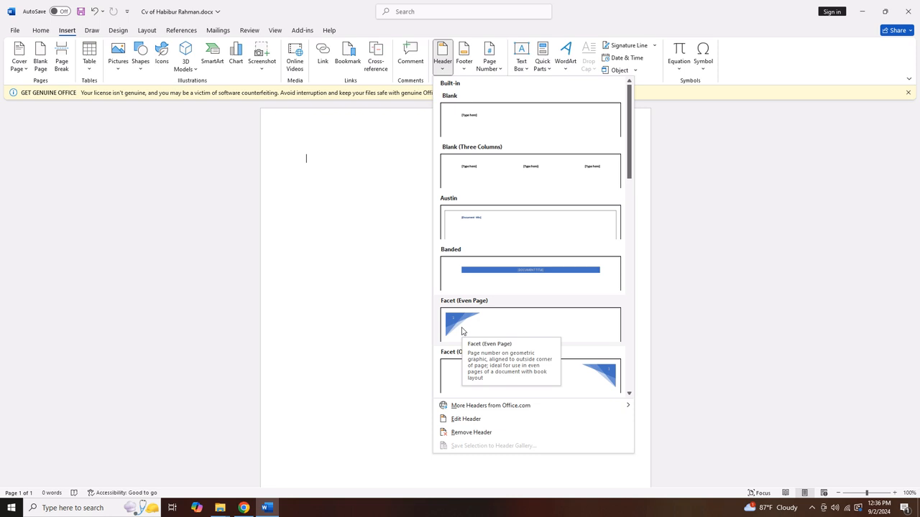
pyautogui.click(465, 122)
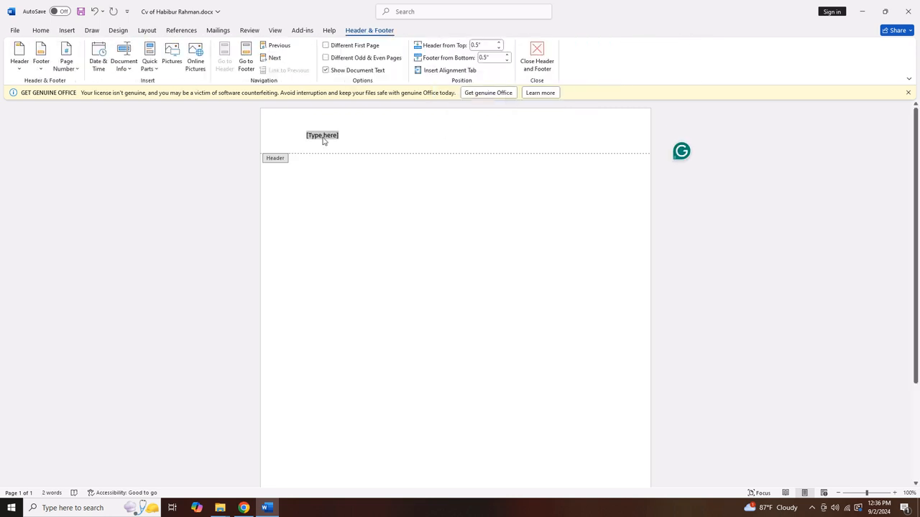
pyautogui.write('Here is your')
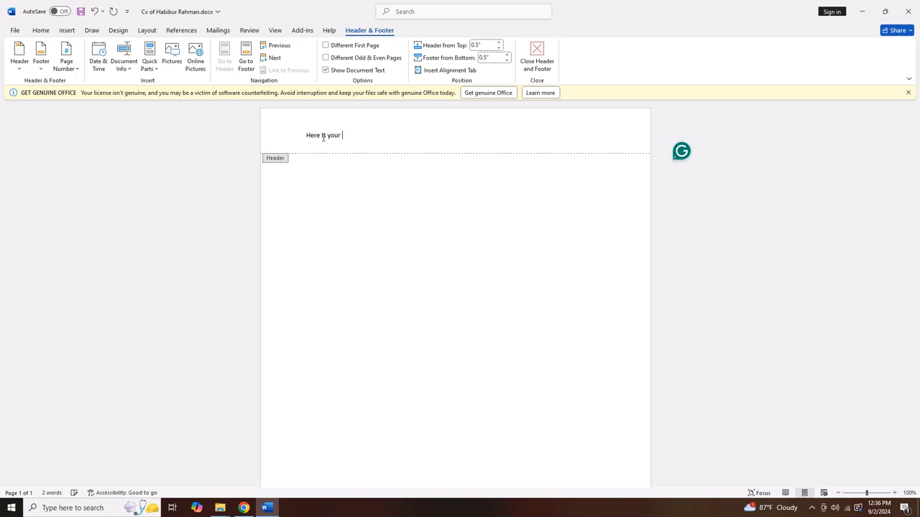
pyautogui.write(' Document Name')
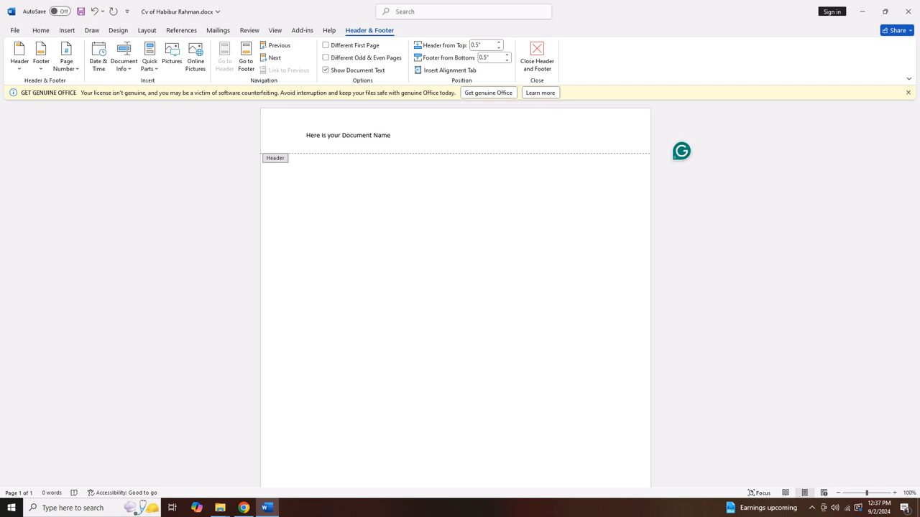
# Step: Replace the header text with "Dhaka University" and make it bold and centred
pyautogui.tripleClick(324, 137)
pyautogui.press('BackSpace')
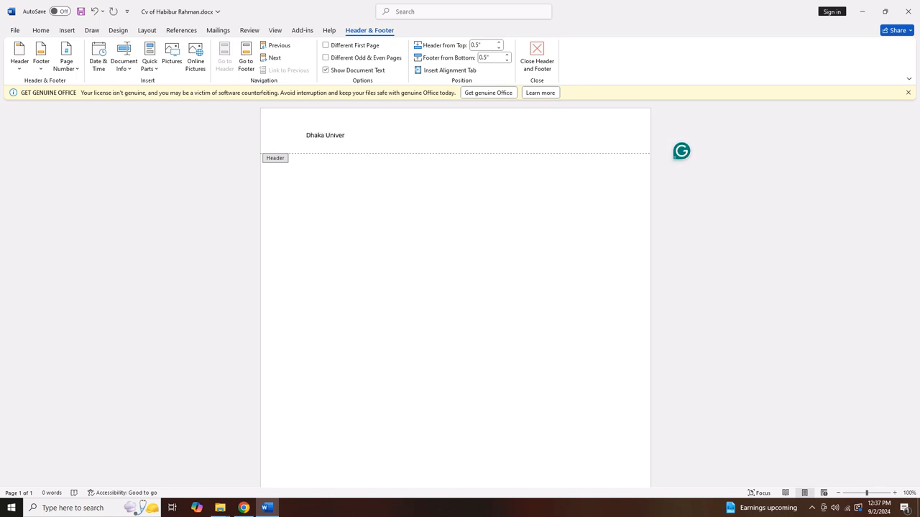
pyautogui.tripleClick(336, 135)
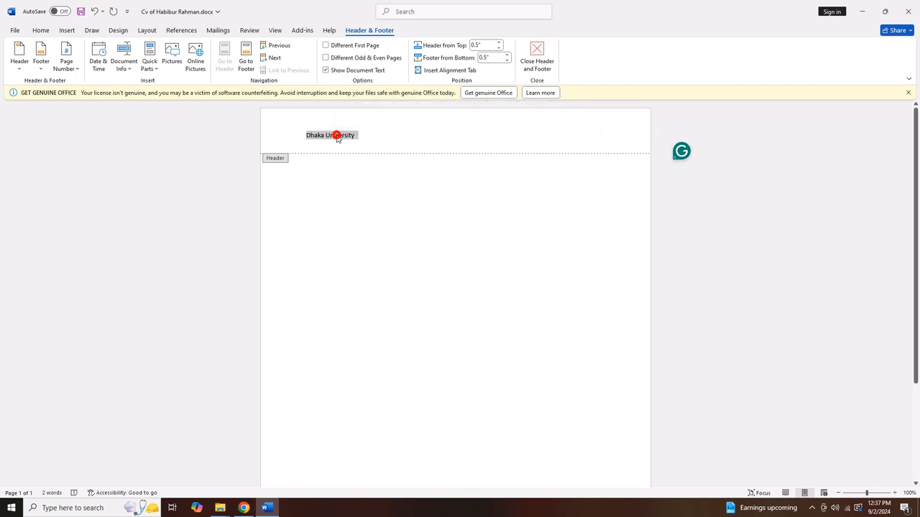
pyautogui.hotkey('ctrl', 'b')
pyautogui.hotkey('ctrl', 'e')
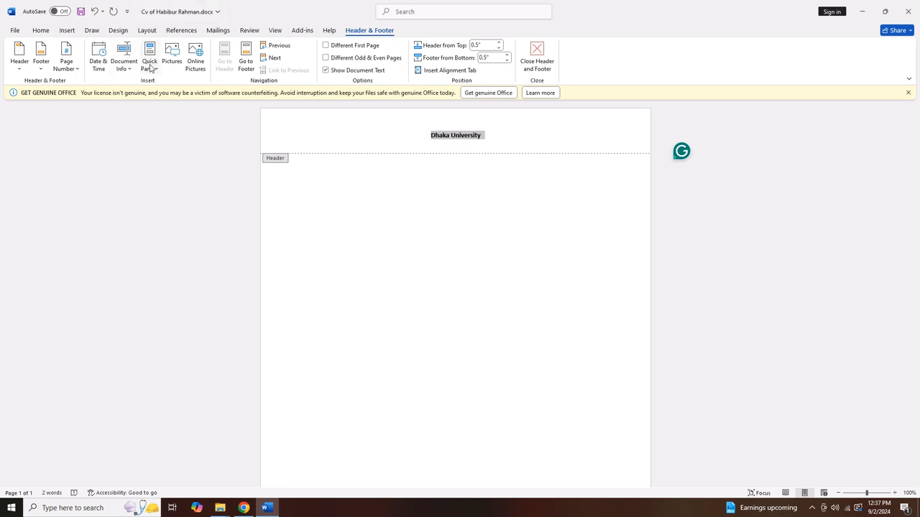
# Step: Format the "Dhaka University" header text as 14 pt Times New Roman and return to the document body
pyautogui.click(40, 30)
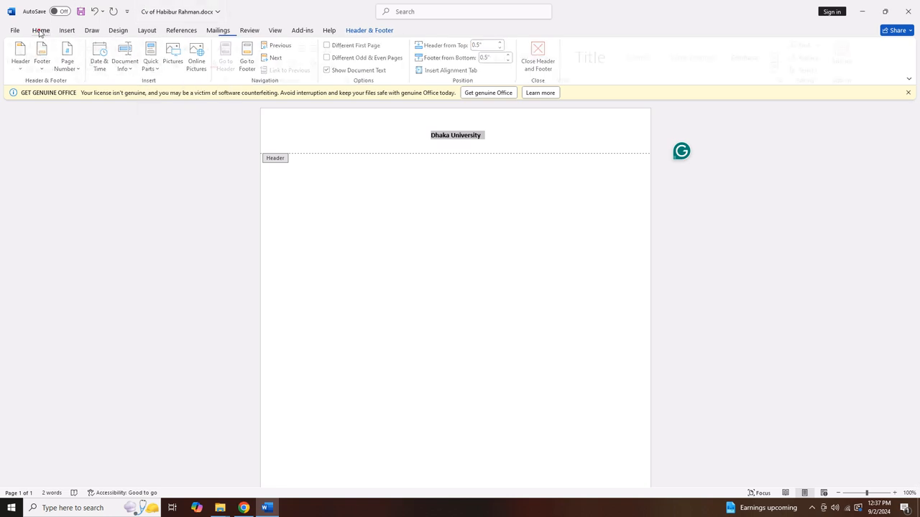
pyautogui.click(169, 48)
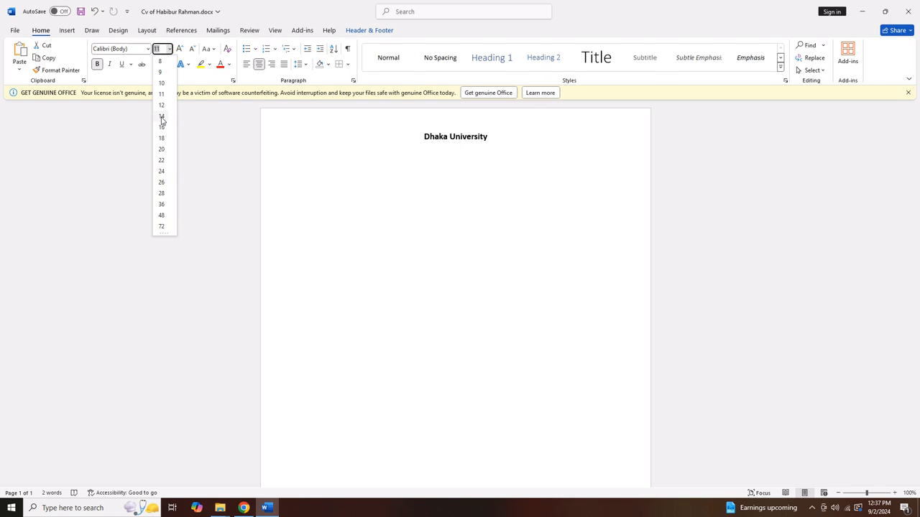
pyautogui.click(161, 117)
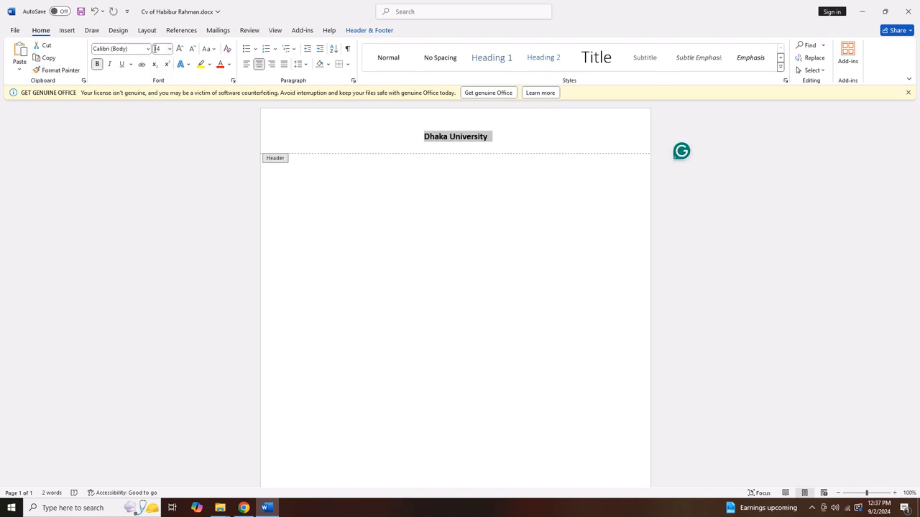
pyautogui.click(147, 49)
pyautogui.click(135, 115)
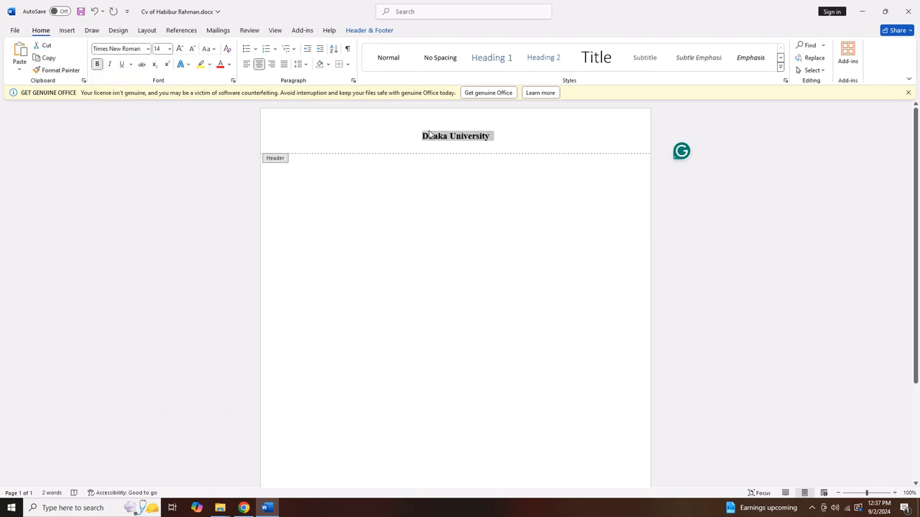
pyautogui.click(437, 138)
pyautogui.click(494, 137)
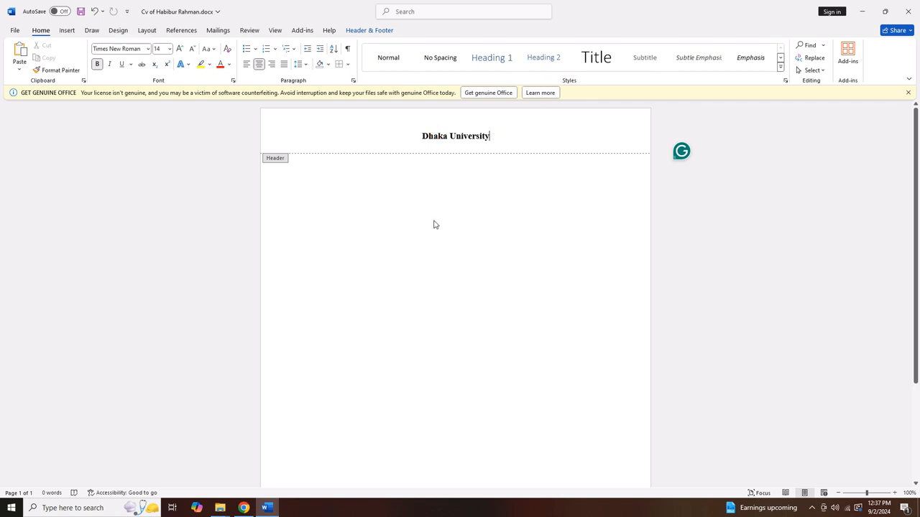
pyautogui.doubleClick(434, 225)
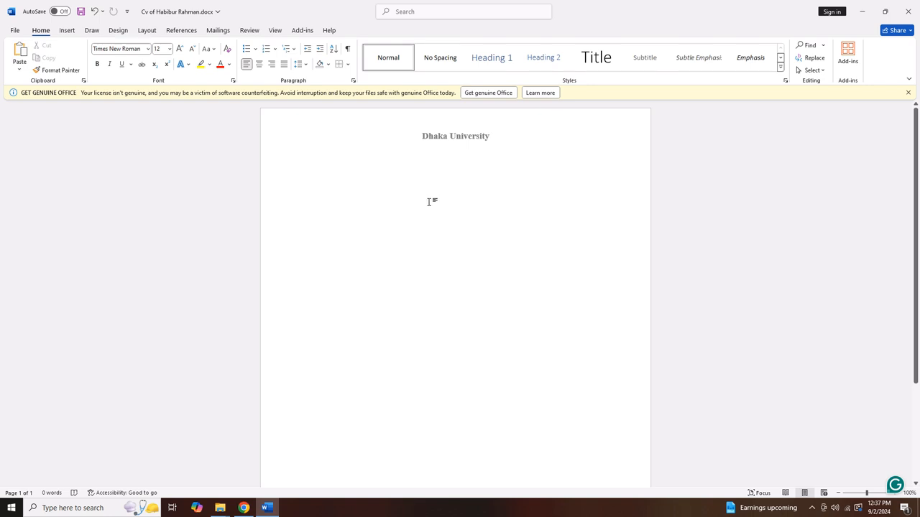
# Step: Insert a bottom-of-page number in the footer using the Accent Bar 1 style and return to the document body
pyautogui.doubleClick(439, 136)
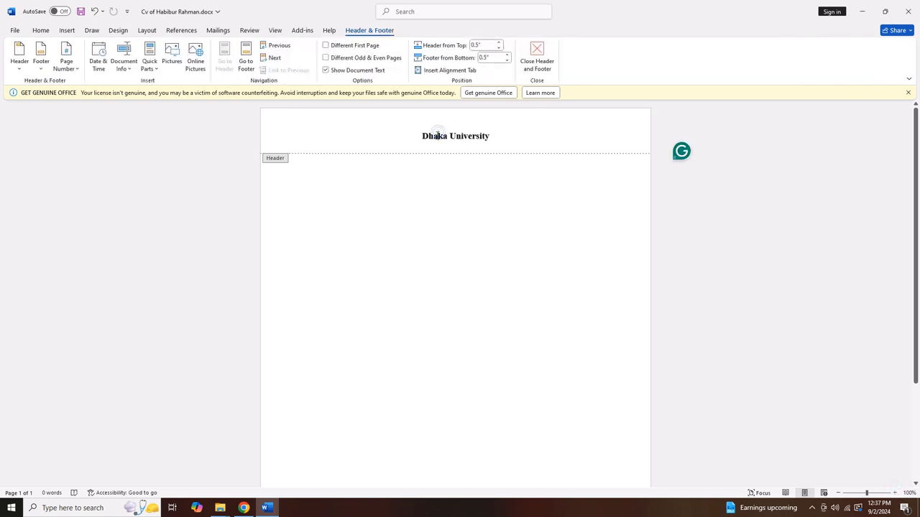
pyautogui.tripleClick(437, 136)
pyautogui.click(395, 142)
pyautogui.scroll(-5, 396, 289)
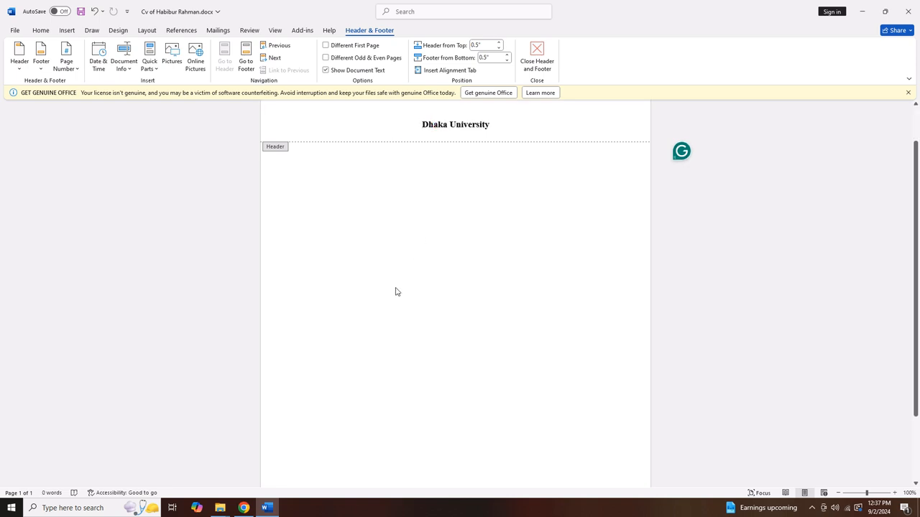
pyautogui.click(286, 451)
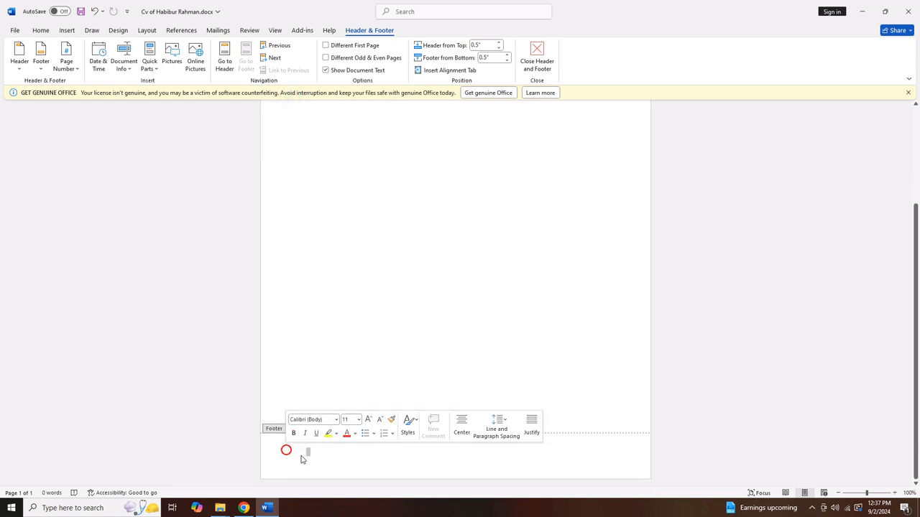
pyautogui.click(309, 455)
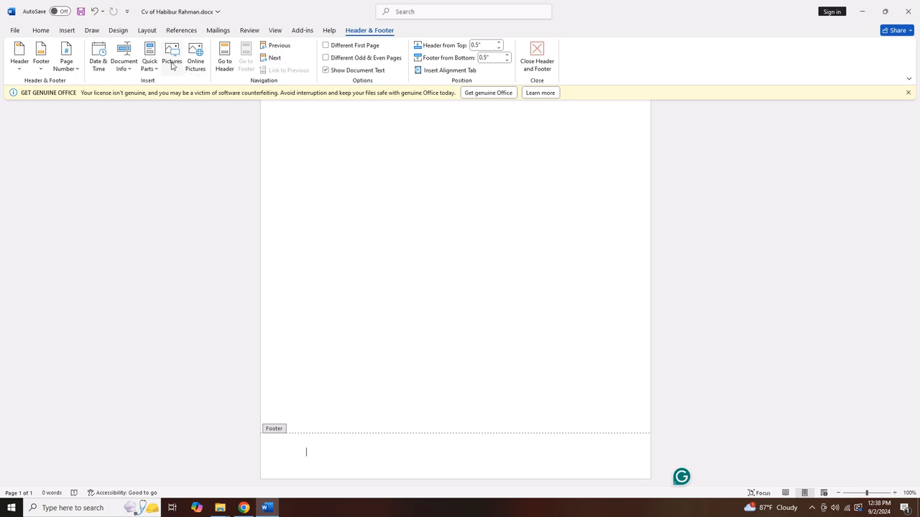
pyautogui.click(65, 72)
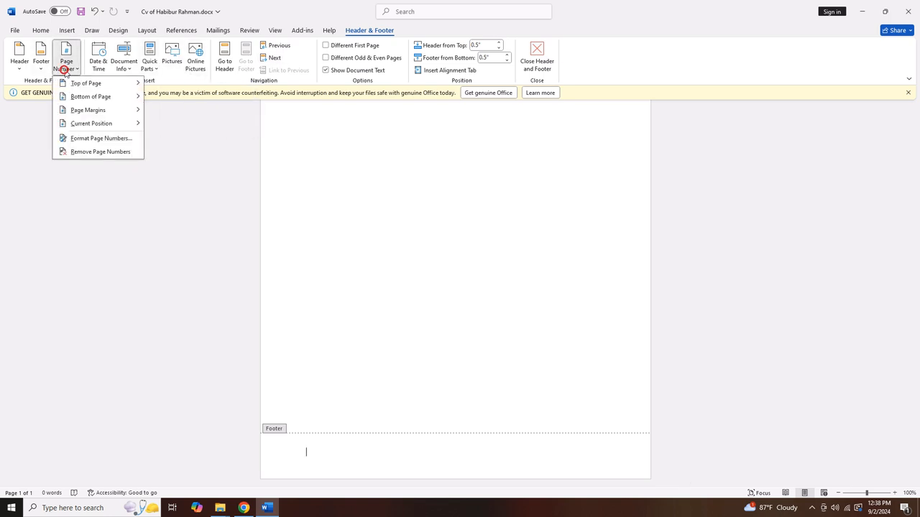
pyautogui.moveTo(85, 99)
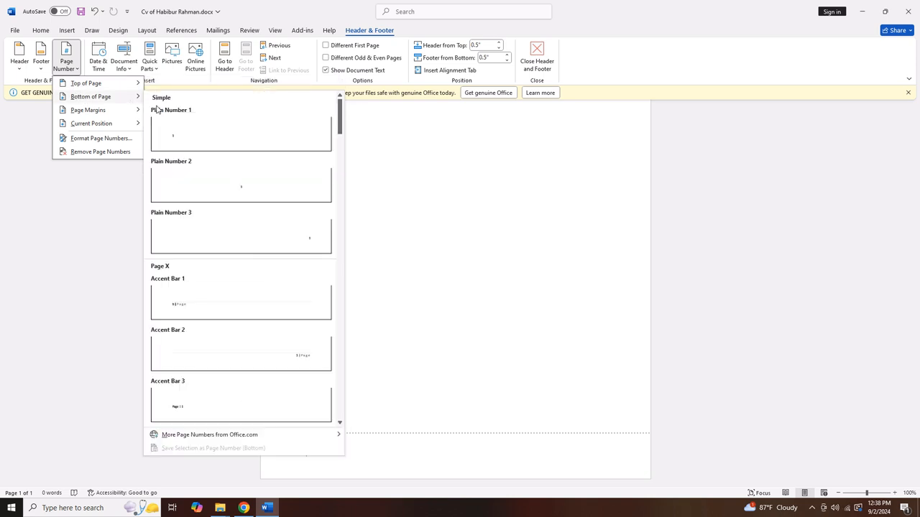
pyautogui.click(183, 311)
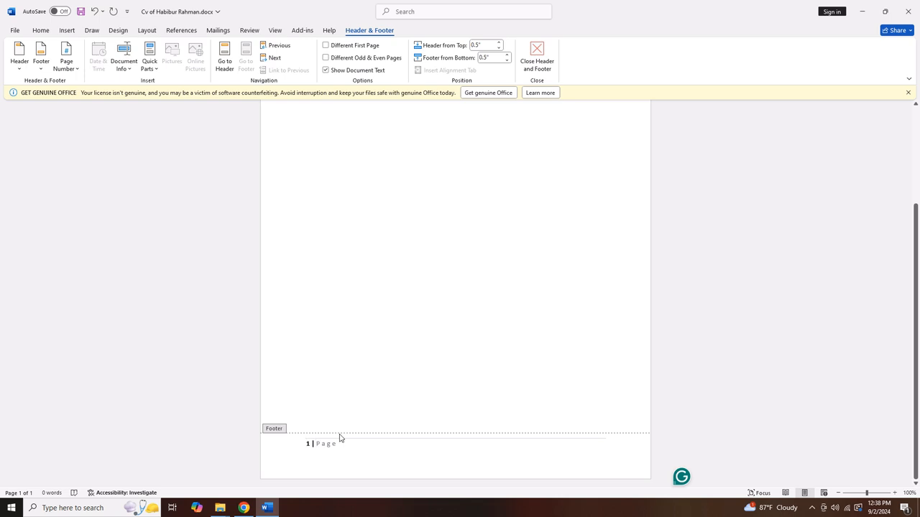
pyautogui.click(318, 355)
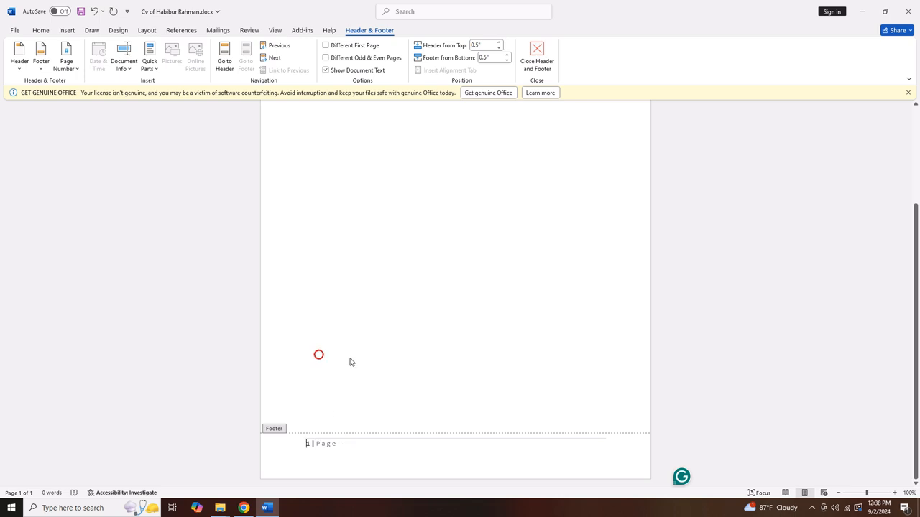
pyautogui.doubleClick(359, 270)
pyautogui.scroll(2, 355, 278)
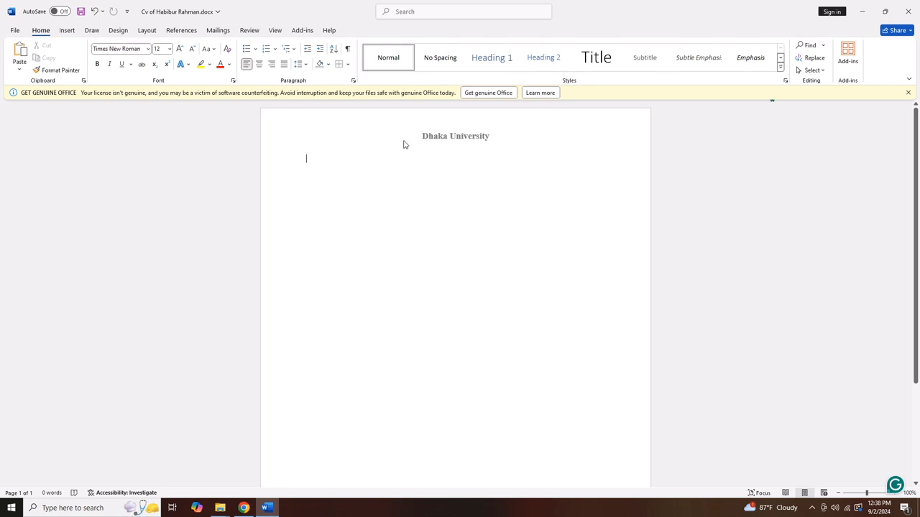
pyautogui.doubleClick(437, 137)
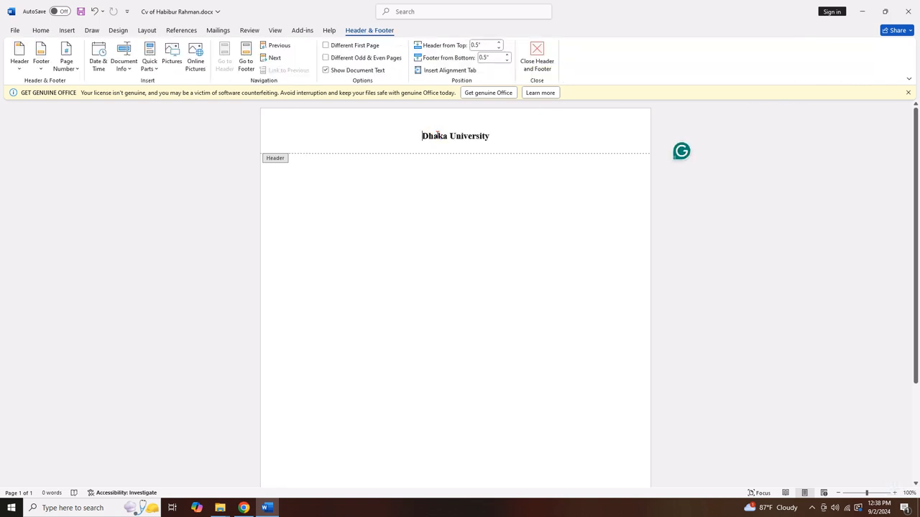
pyautogui.doubleClick(343, 195)
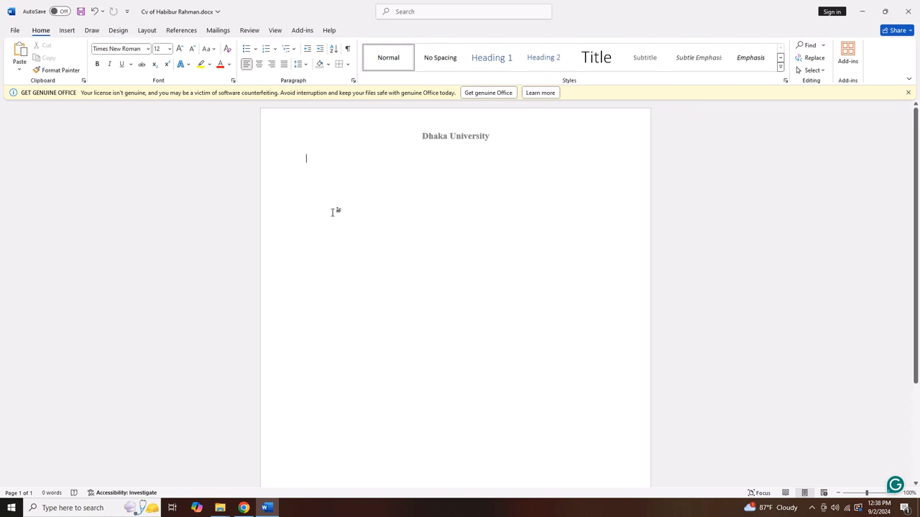
# Step: Insert two page breaks in the empty body to extend the document to three pages
pyautogui.hotkey('ctrl', 'Return')
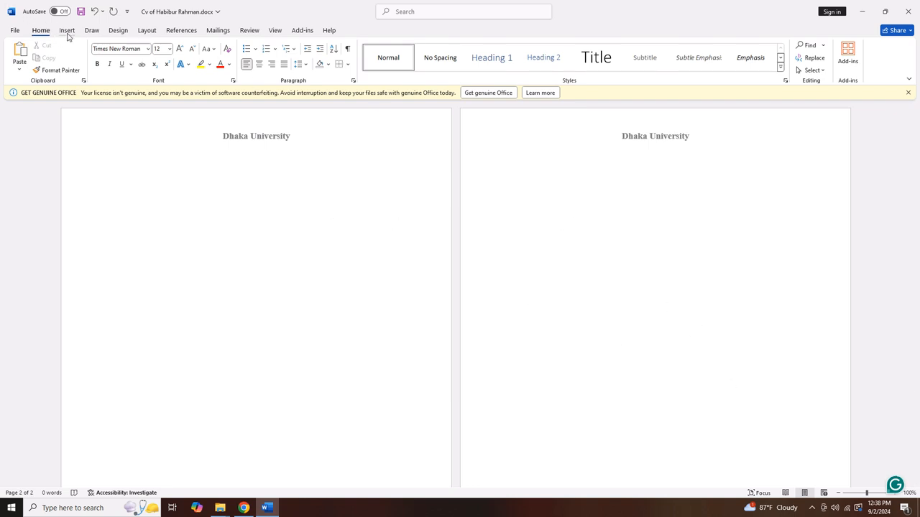
pyautogui.click(67, 31)
pyautogui.click(146, 30)
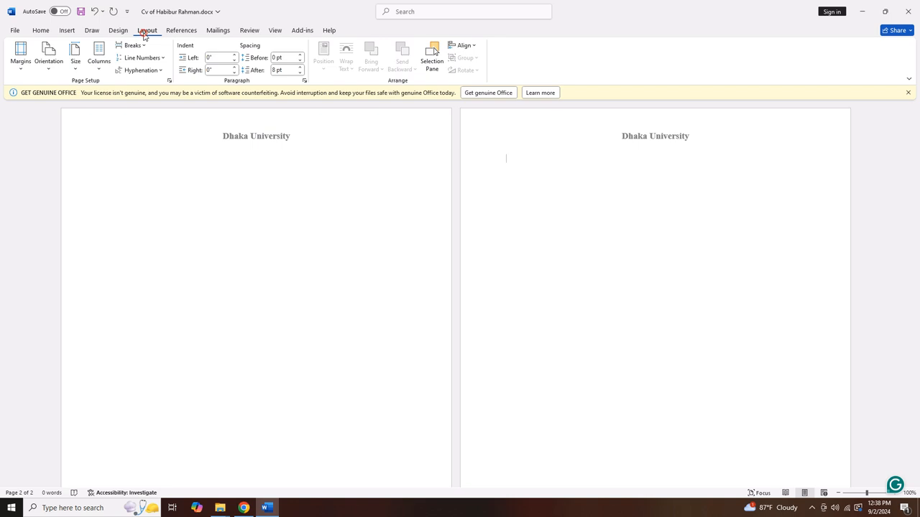
pyautogui.click(133, 46)
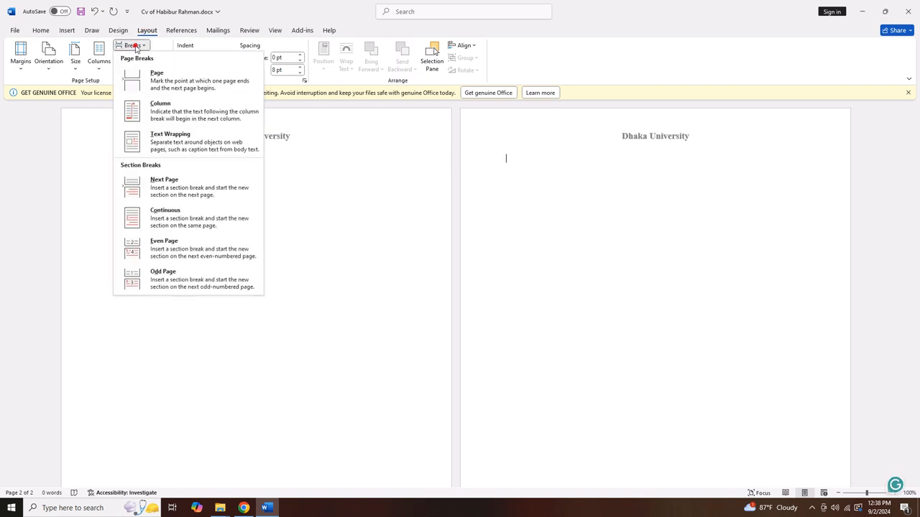
pyautogui.click(162, 80)
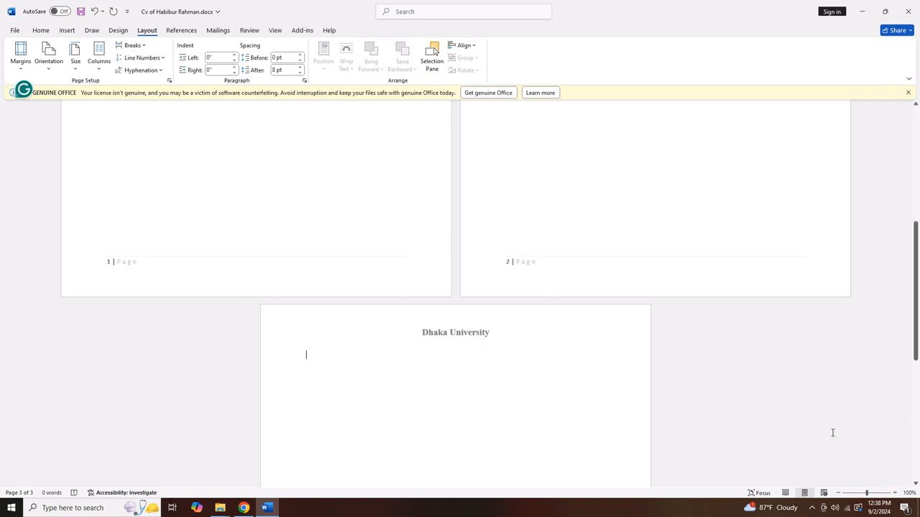
pyautogui.click(894, 493)
pyautogui.click(894, 493)
pyautogui.click(894, 493)
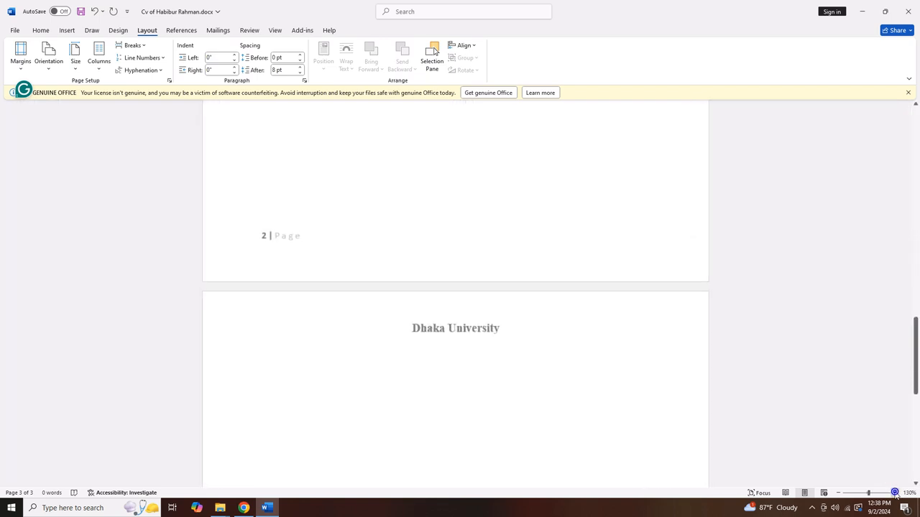
# Step: Examine the header and footer page number on each of the document's three pages
pyautogui.scroll(6, 453, 316)
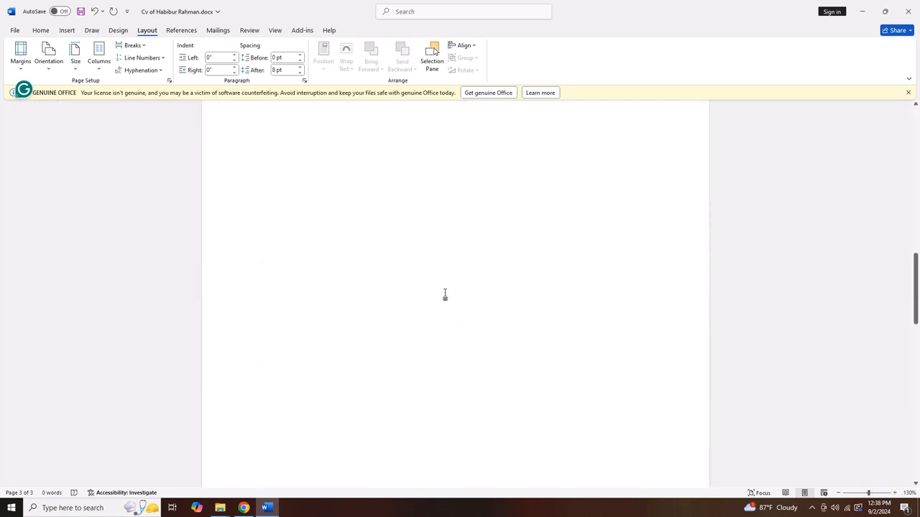
pyautogui.scroll(10, 445, 295)
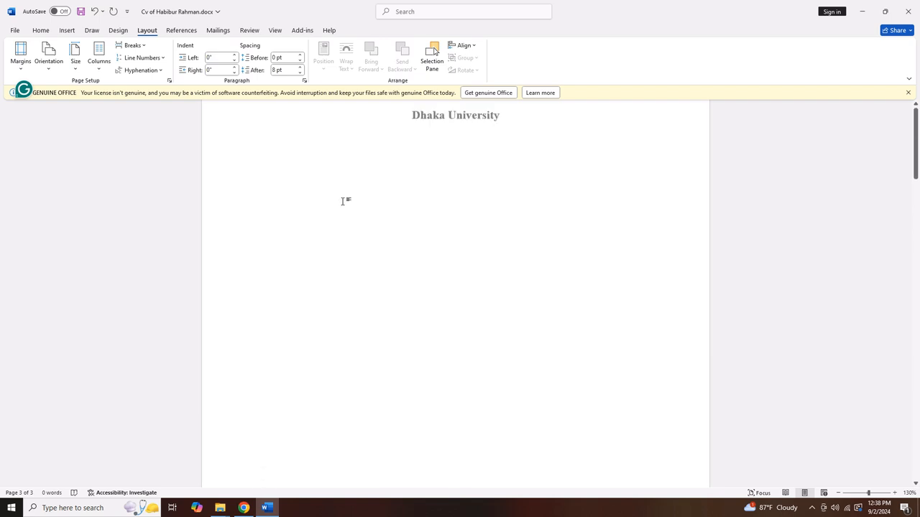
pyautogui.scroll(1, 334, 209)
pyautogui.click(347, 272)
pyautogui.scroll(-20, 320, 295)
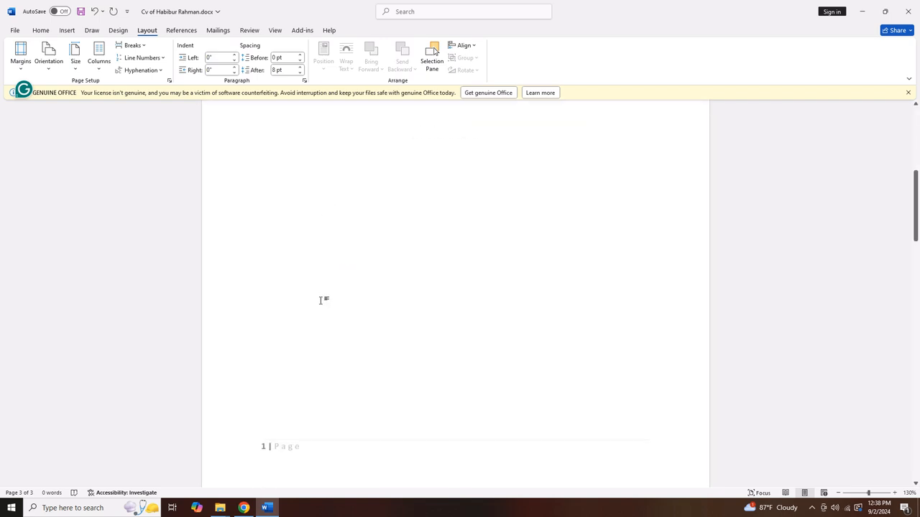
pyautogui.click(319, 279)
pyautogui.scroll(-20, 323, 300)
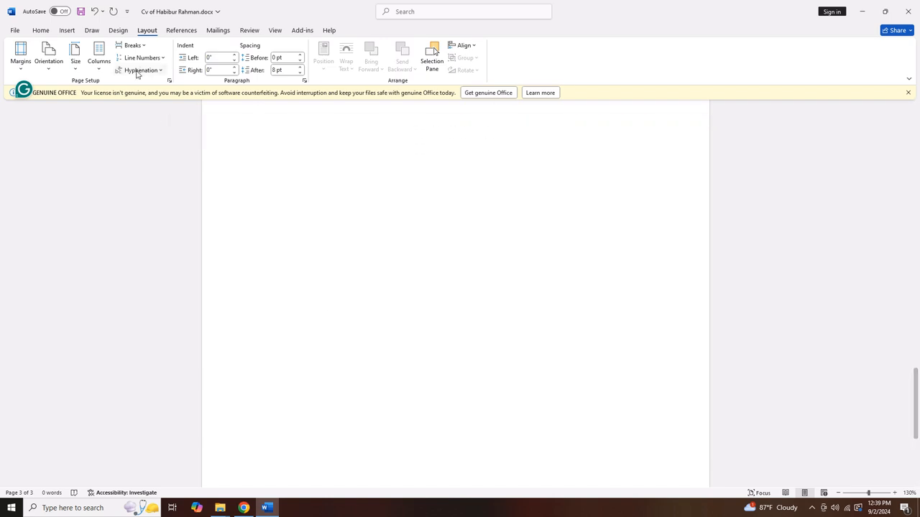
# Step: Insert another page break in the empty body of page 3 to add a fourth page
pyautogui.click(144, 47)
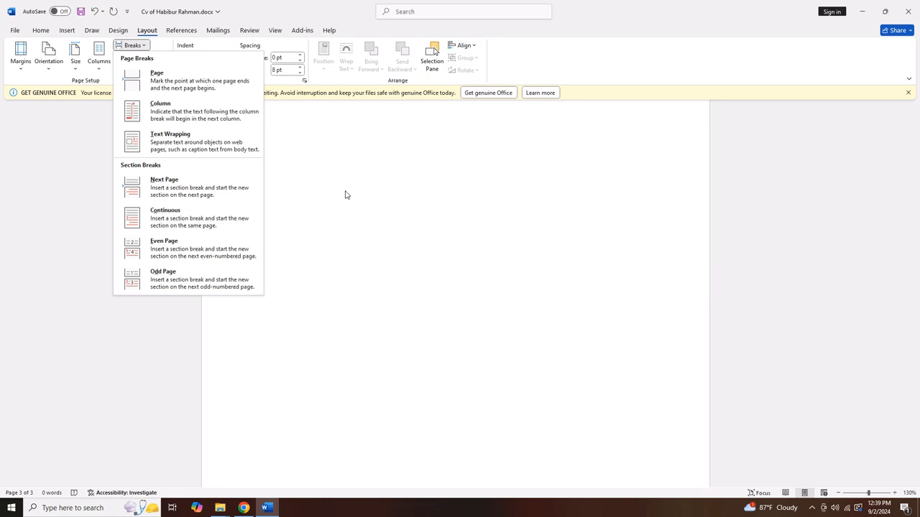
pyautogui.click(385, 230)
pyautogui.scroll(3, 315, 219)
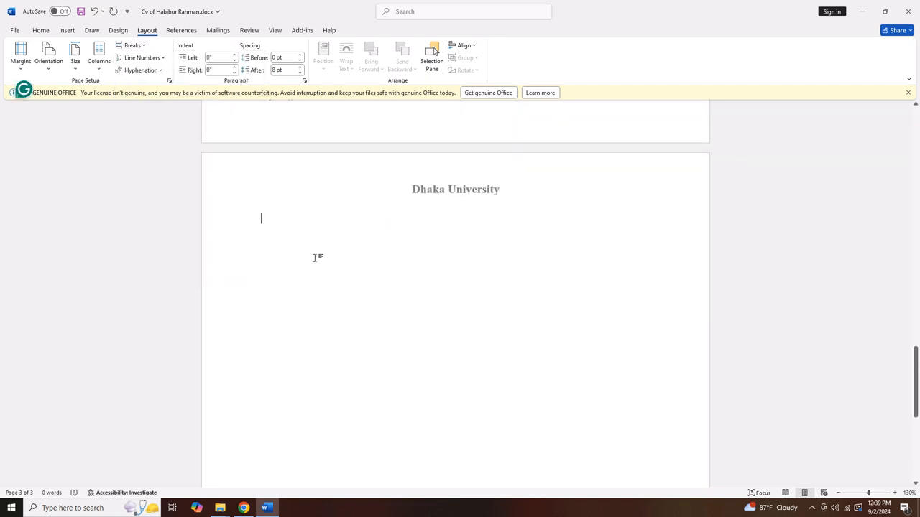
pyautogui.hotkey('ctrl', 'Return')
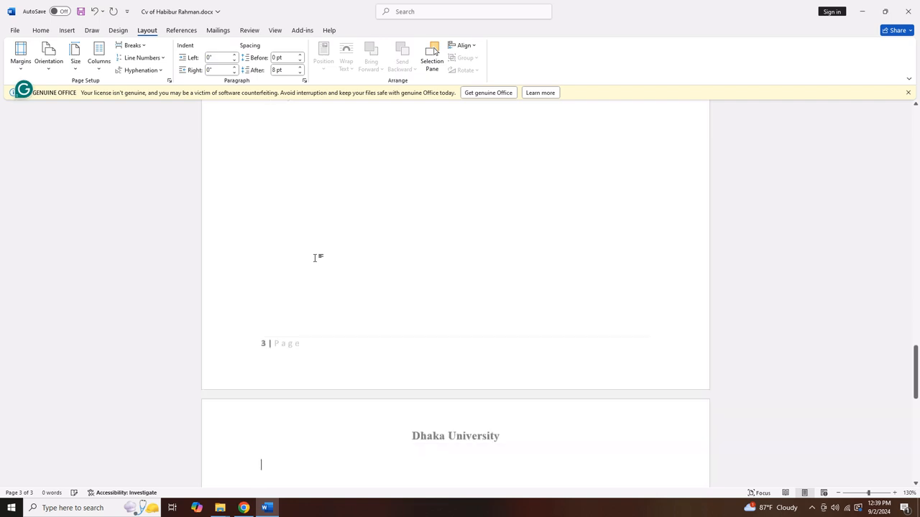
# Step: Check the repeated header and page numbers from the new fourth page back up to the first page
pyautogui.scroll(-1, 314, 262)
pyautogui.scroll(-1, 336, 288)
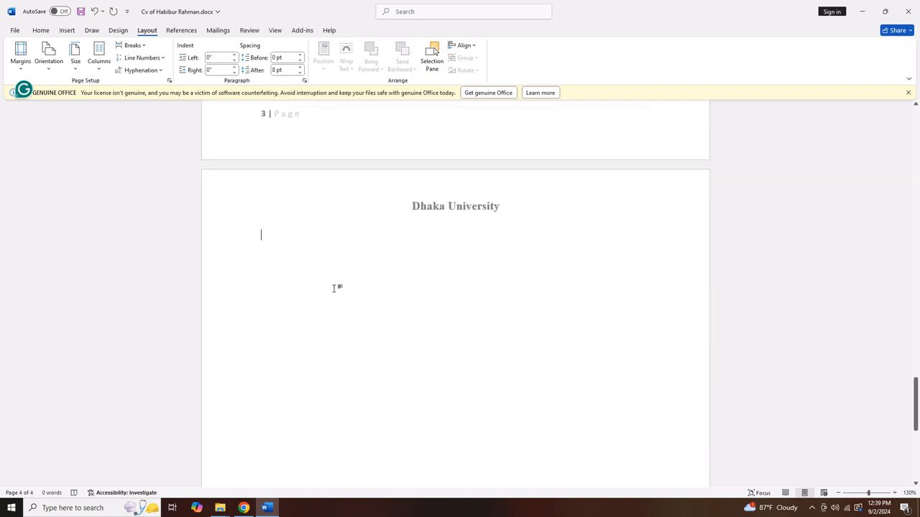
pyautogui.scroll(15, 335, 288)
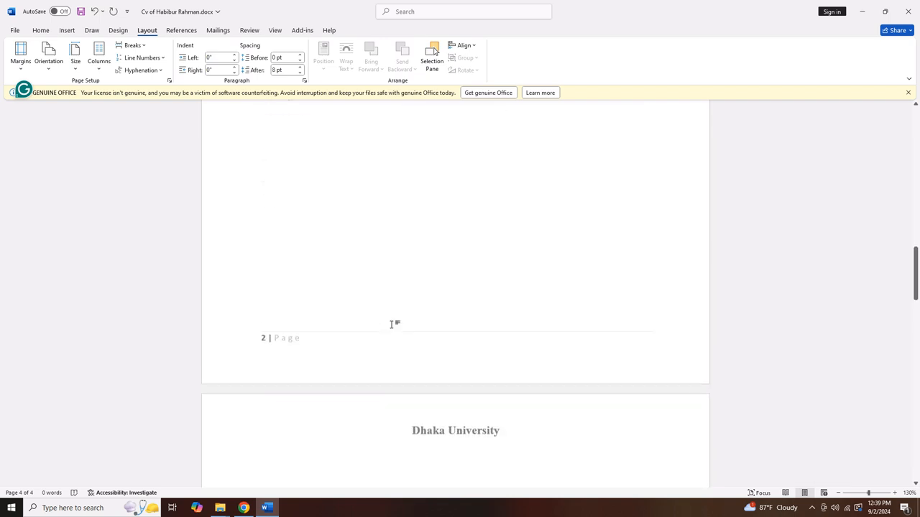
pyautogui.scroll(12, 391, 324)
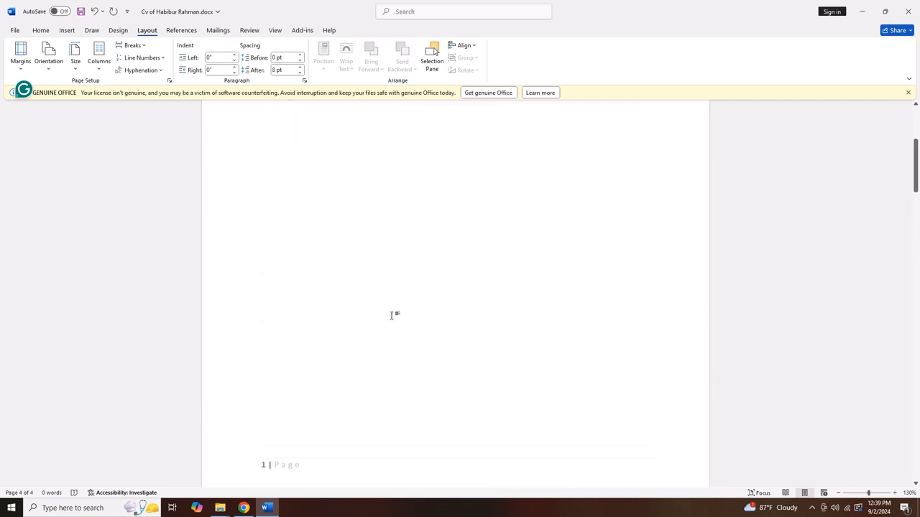
pyautogui.scroll(10, 391, 316)
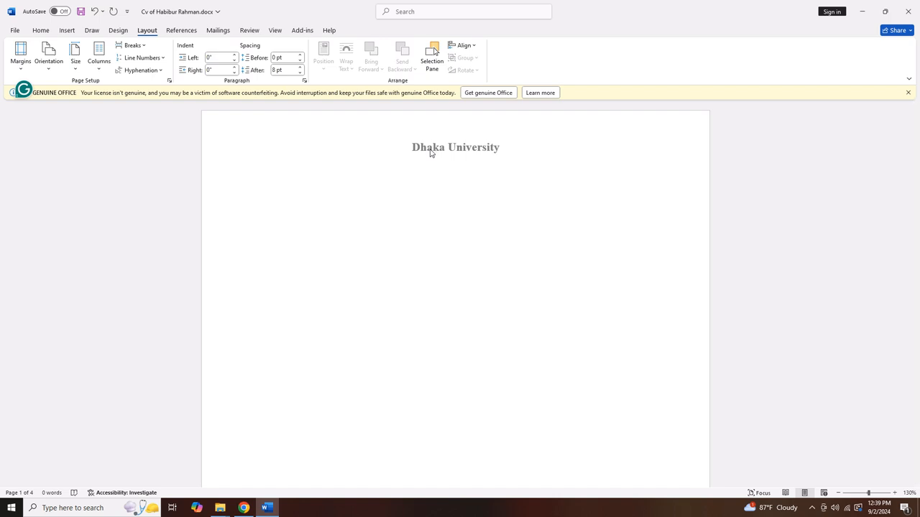
pyautogui.click(812, 507)
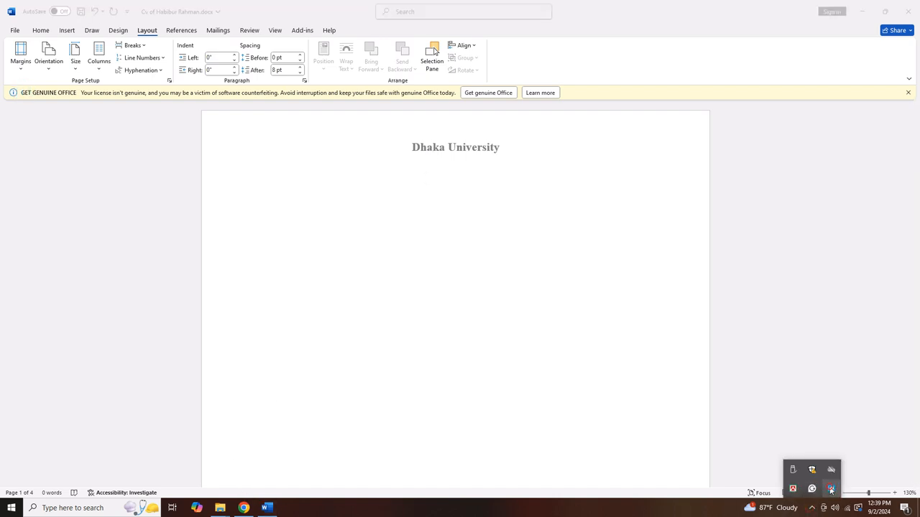